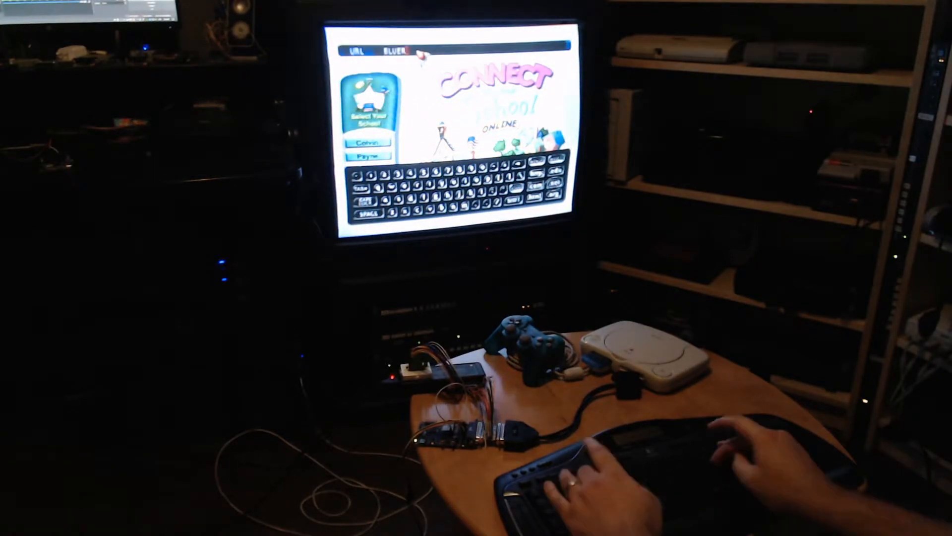
pyautogui.write('BLUERetro')
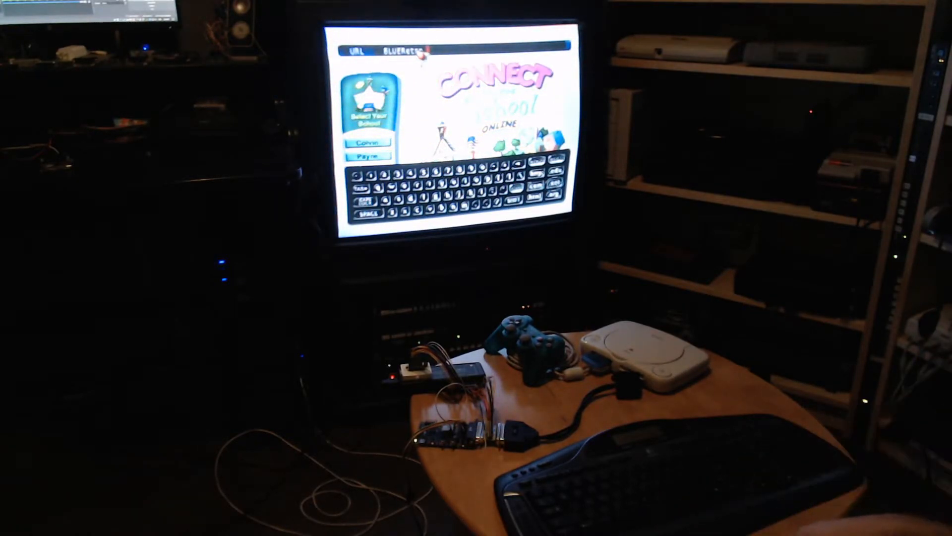
# Step: Erase the word BLUERetro from the URL field with Backspace before typing new characters
pyautogui.press('BackSpace')
pyautogui.press('BackSpace')
pyautogui.press('BackSpace')
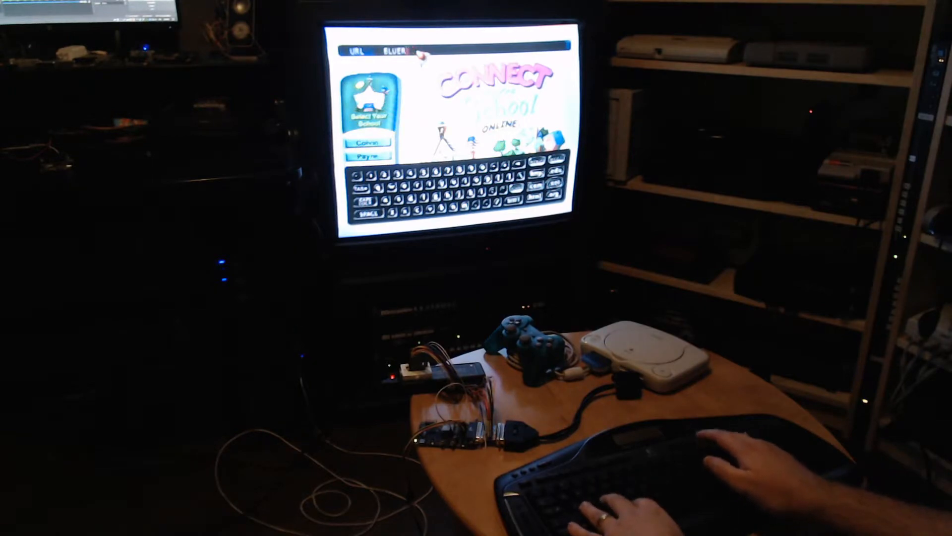
pyautogui.press('BackSpace')
pyautogui.press('BackSpace')
pyautogui.press('BackSpace')
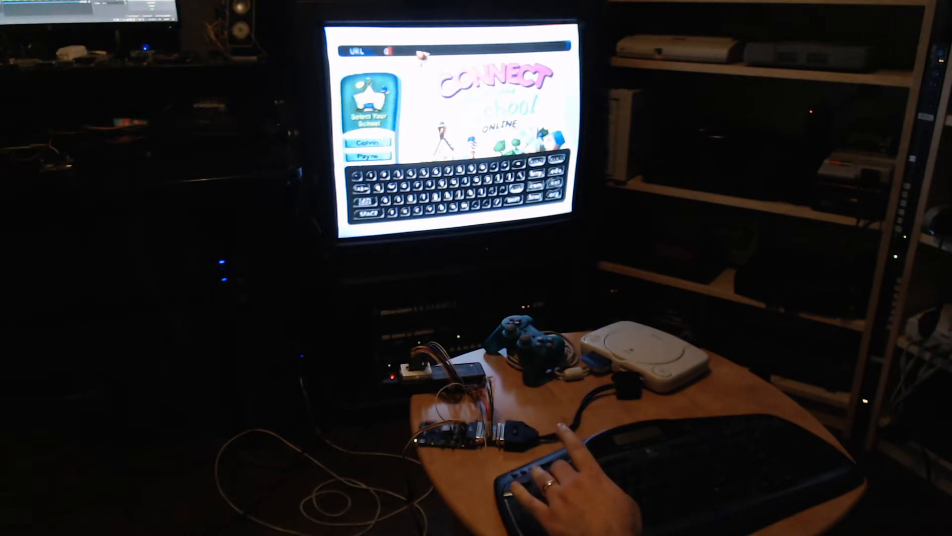
pyautogui.write('w')
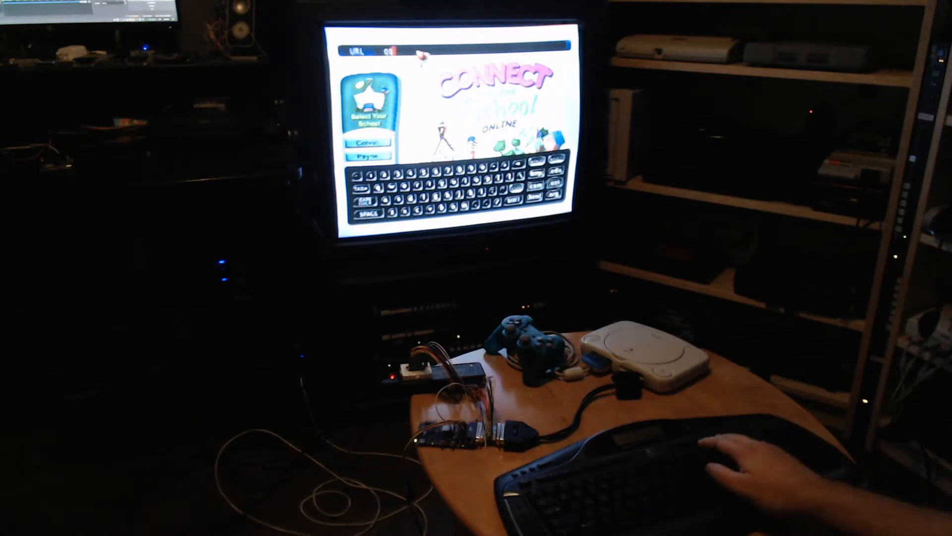
# Step: Erase the typed test phrases (BlueRetro PSX keyboard support!!!, random letters) until the URL field is empty
pyautogui.press('BackSpace')
pyautogui.press('BackSpace')
pyautogui.write('Blu')
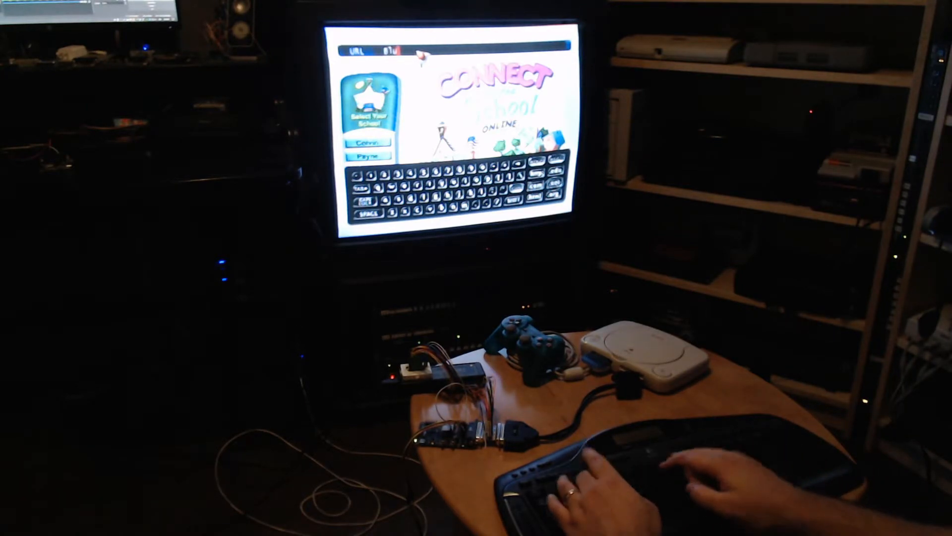
pyautogui.write('eRetro')
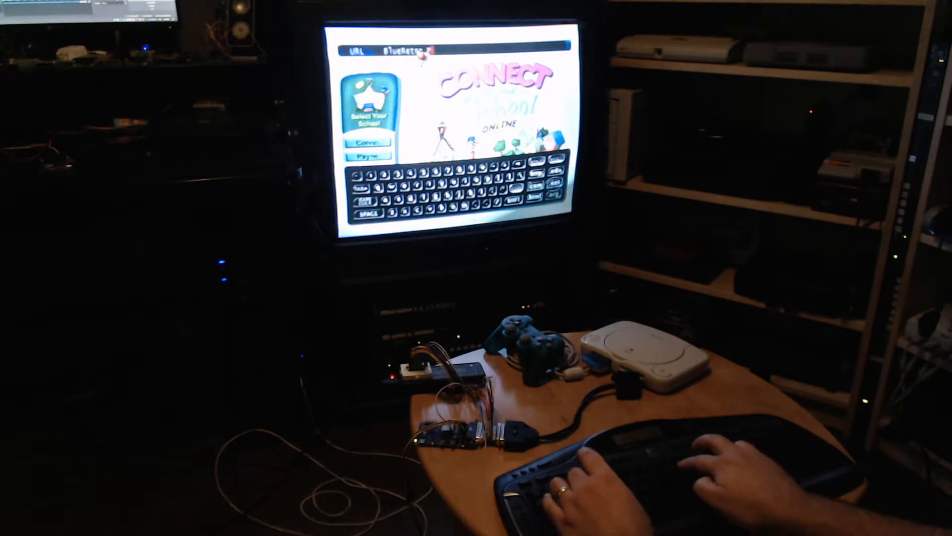
pyautogui.write(' PSX keyboar')
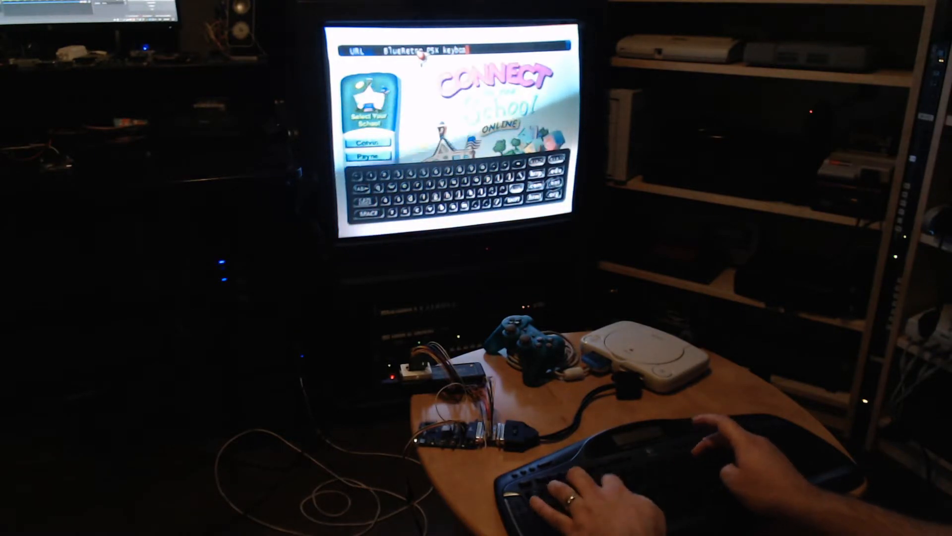
pyautogui.write('d s')
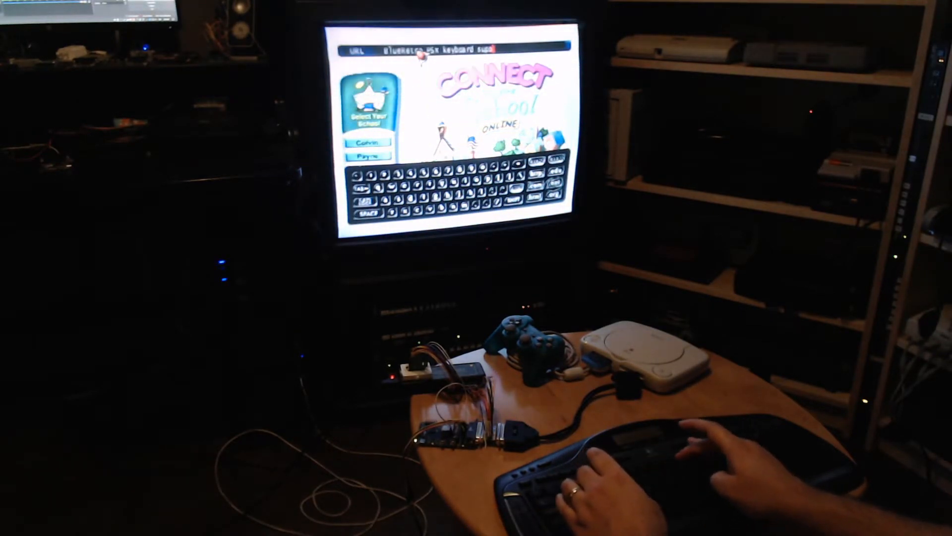
pyautogui.write('uppor')
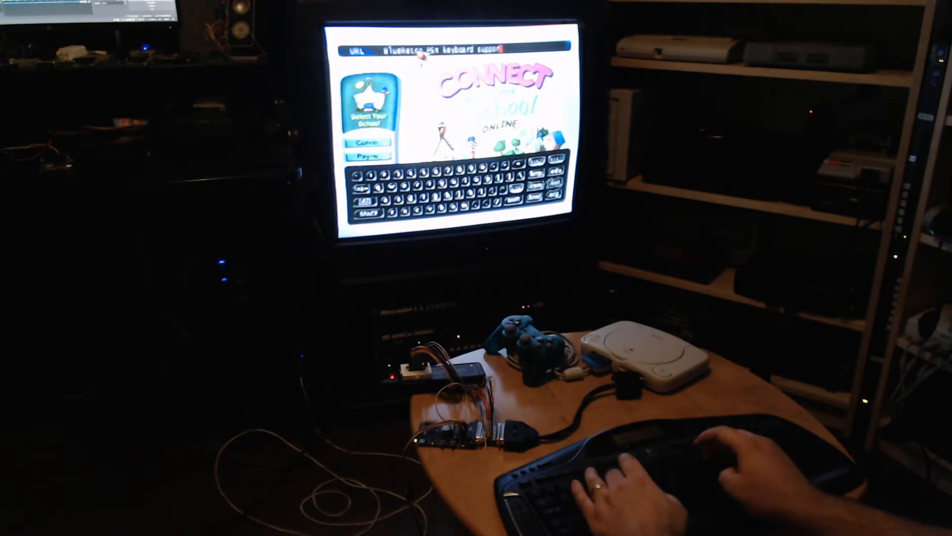
pyautogui.write('t!!!')
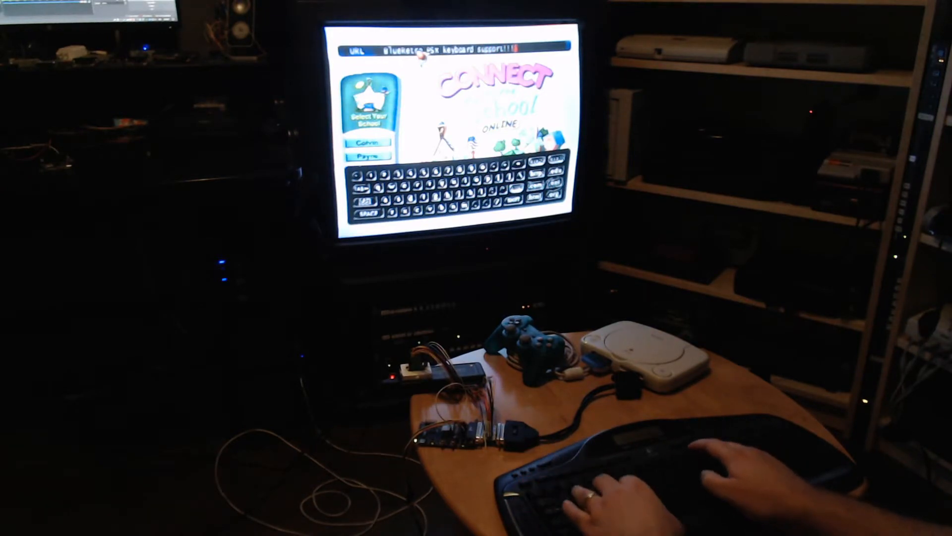
pyautogui.press('BackSpace')
pyautogui.press('BackSpace')
pyautogui.press('BackSpace')
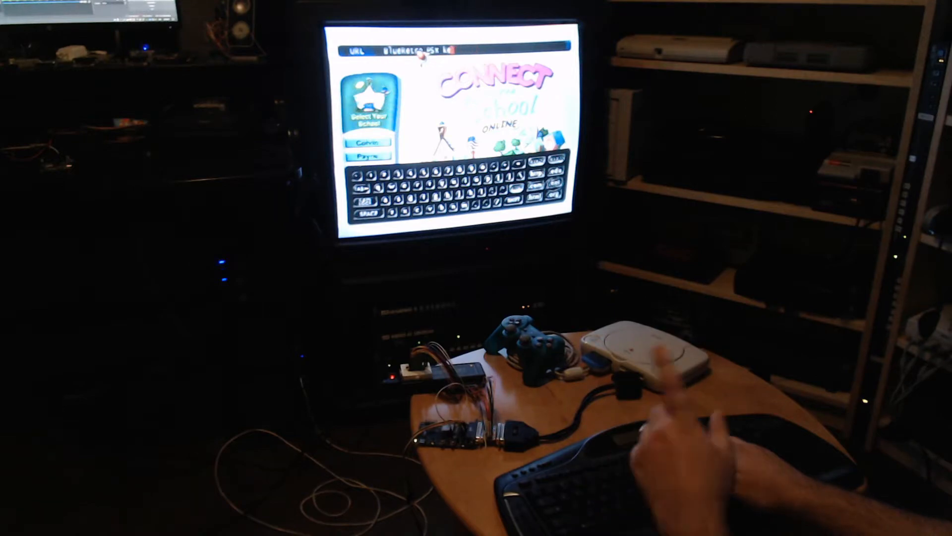
pyautogui.press('BackSpace')
pyautogui.press('BackSpace')
pyautogui.press('BackSpace')
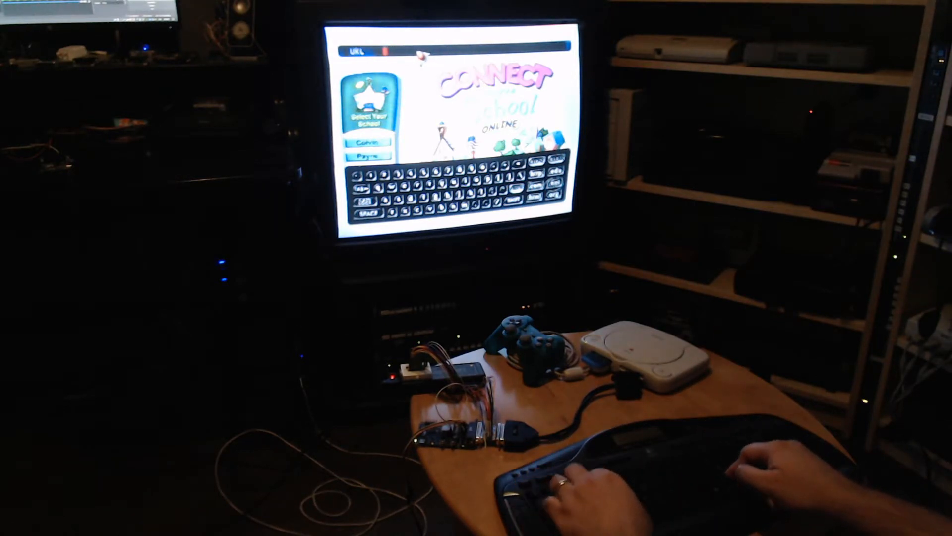
pyautogui.write('SDSADSADSa')
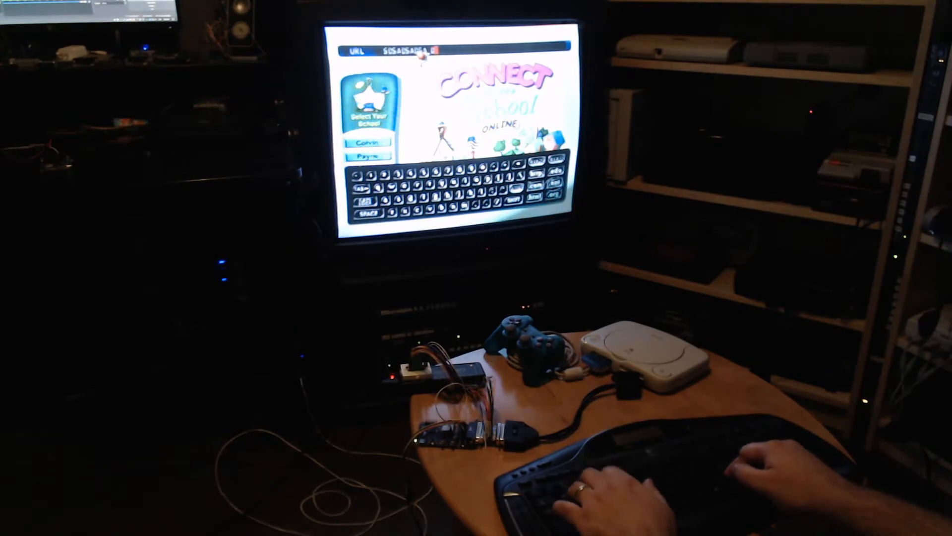
pyautogui.write('sadasdlijjlk')
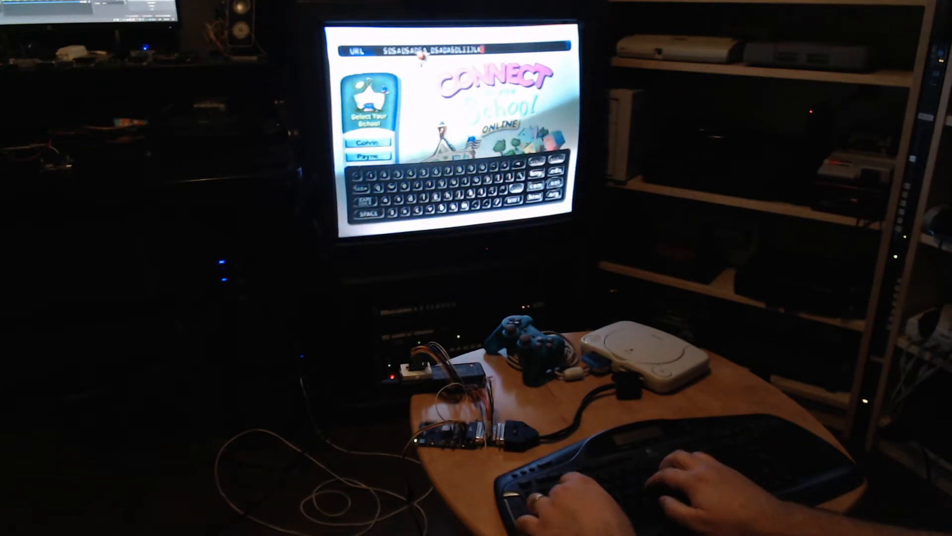
pyautogui.press('BackSpace')
pyautogui.press('BackSpace')
pyautogui.press('BackSpace')
pyautogui.press('BackSpace')
pyautogui.press('BackSpace')
pyautogui.press('BackSpace')
pyautogui.press('BackSpace')
pyautogui.press('BackSpace')
pyautogui.press('BackSpace')
pyautogui.press('BackSpace')
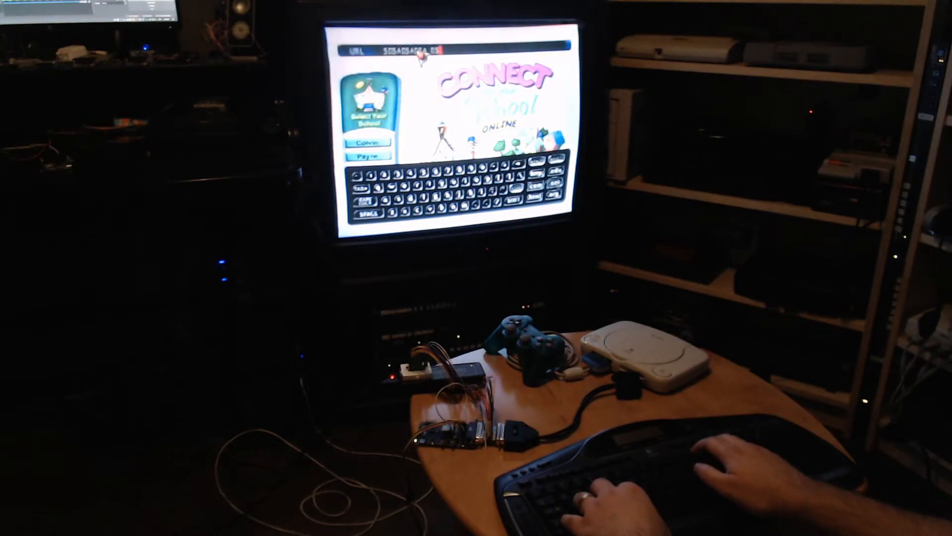
pyautogui.press('BackSpace')
pyautogui.press('BackSpace')
pyautogui.press('BackSpace')
pyautogui.press('BackSpace')
pyautogui.press('BackSpace')
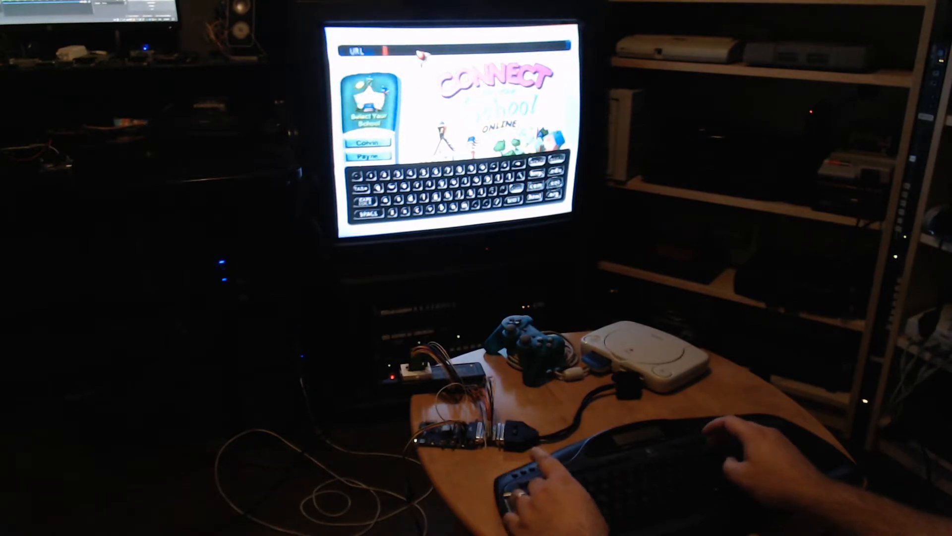
pyautogui.write('DFKLDFSLJKFDSLKJ')
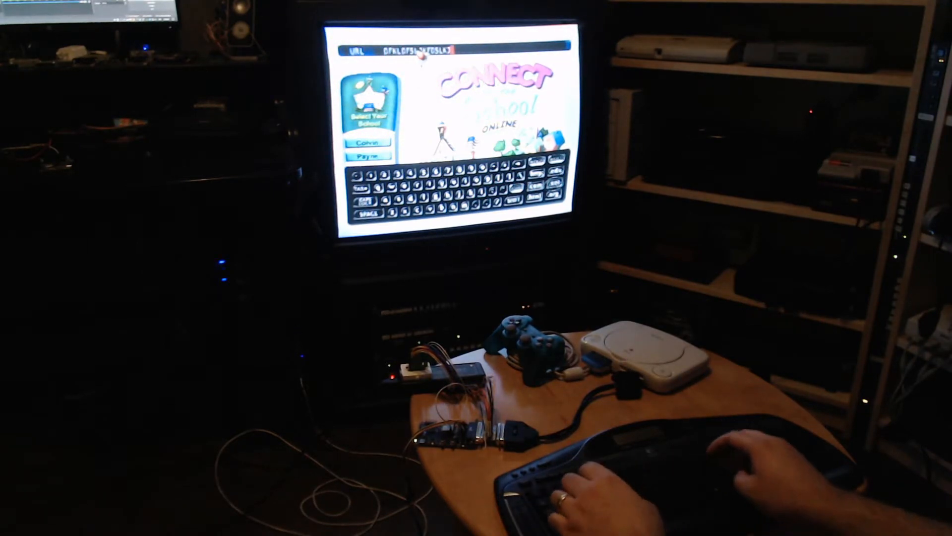
pyautogui.write('erewrdsdffsg')
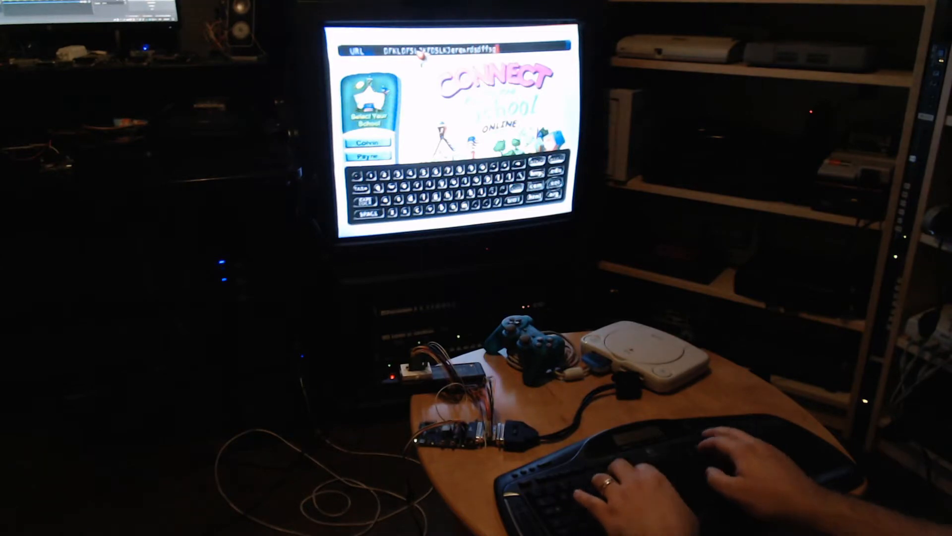
pyautogui.press('BackSpace')
pyautogui.press('BackSpace')
pyautogui.press('BackSpace')
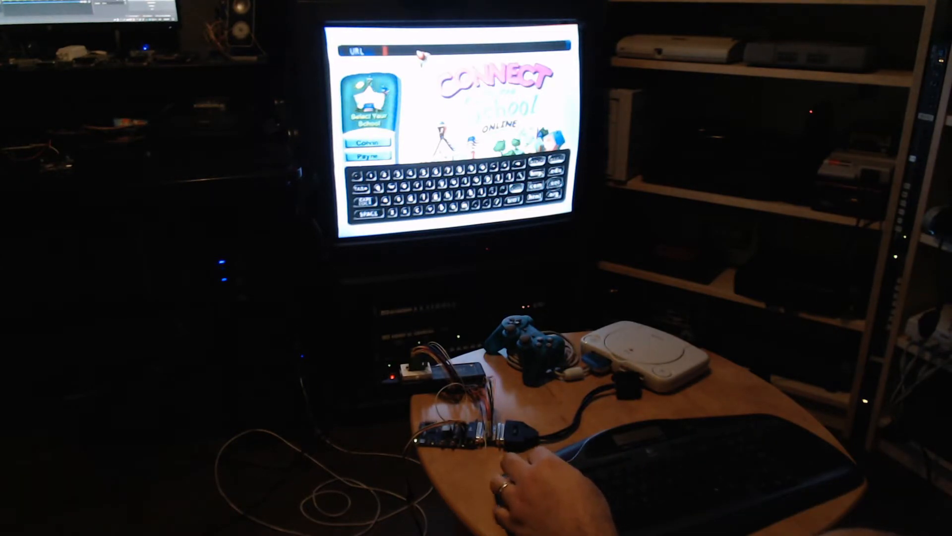